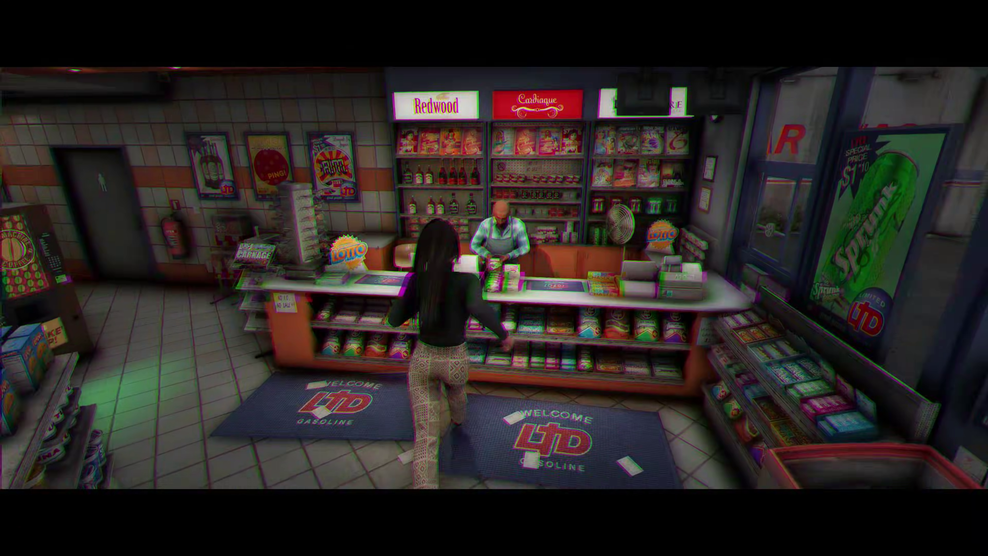
key(e)
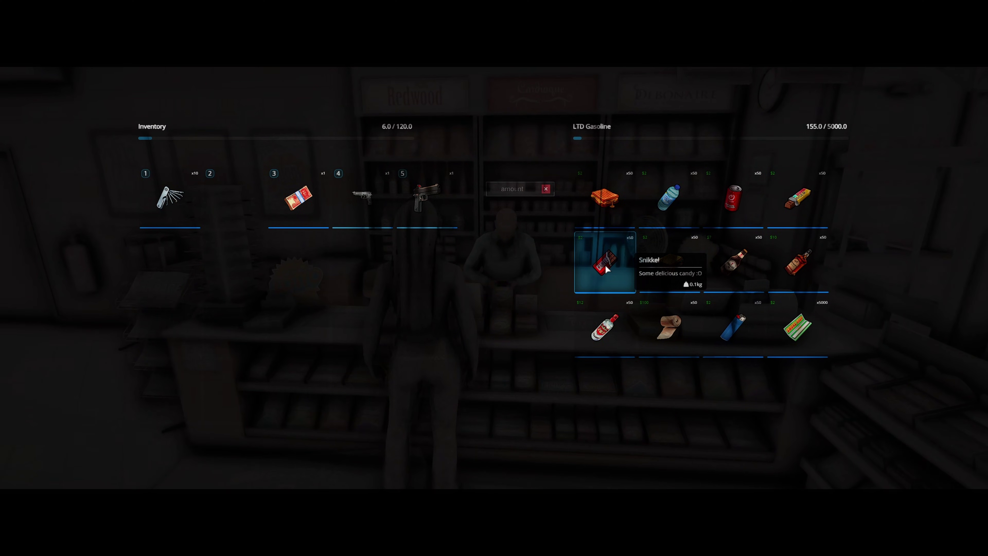
key(Escape)
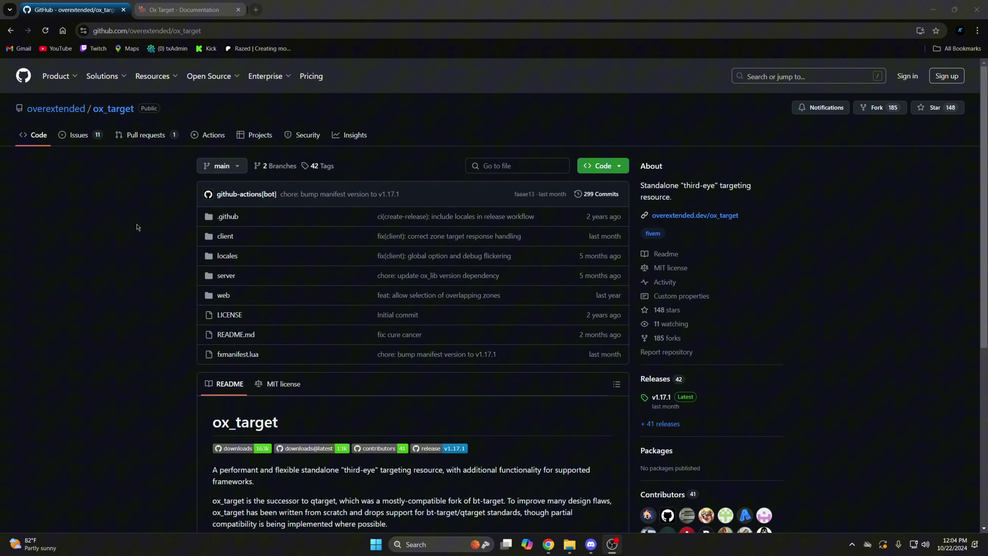
Open the ox_target releases page on GitHub and search its release notes for "cure cancer".
click(656, 379)
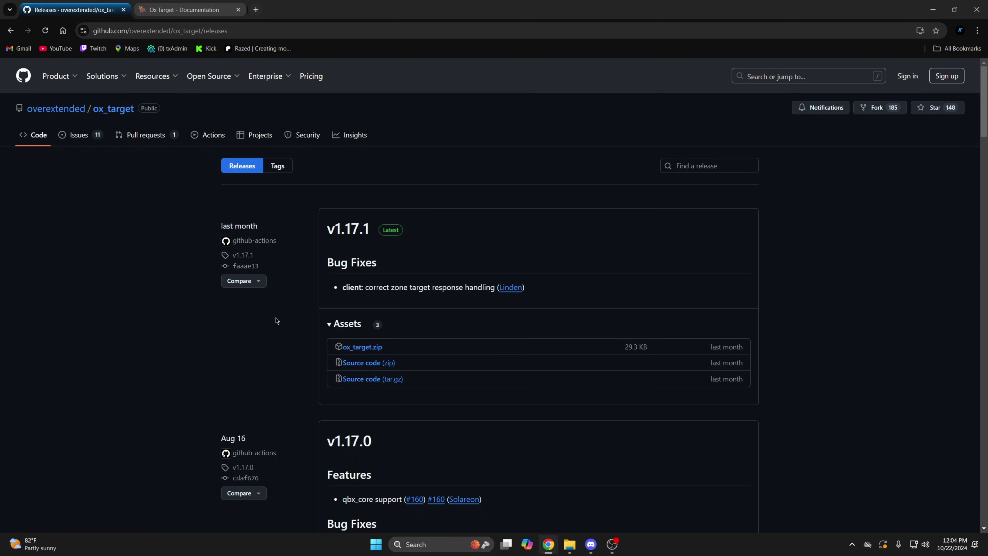
scroll(256, 322, down, 2)
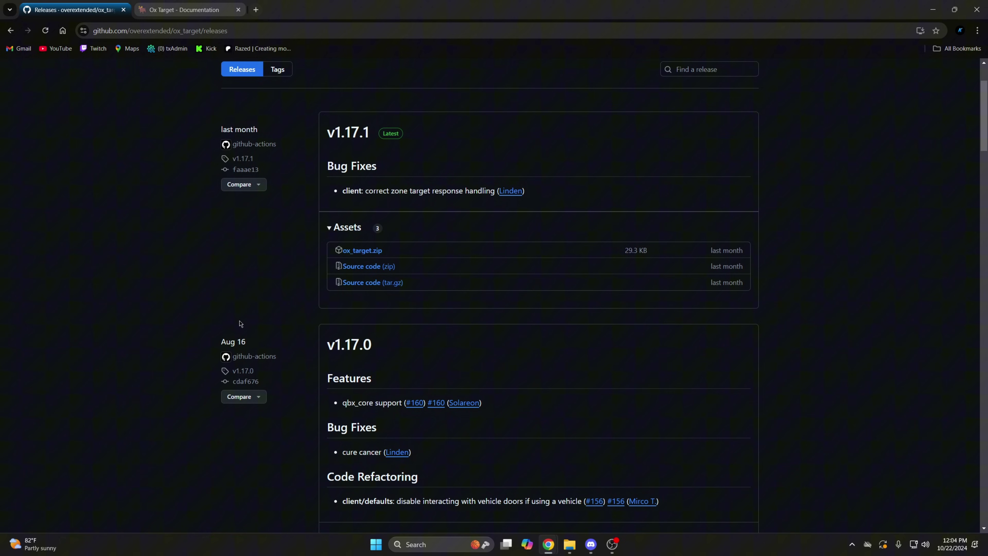
key(ctrl+f)
text(cure cancer)
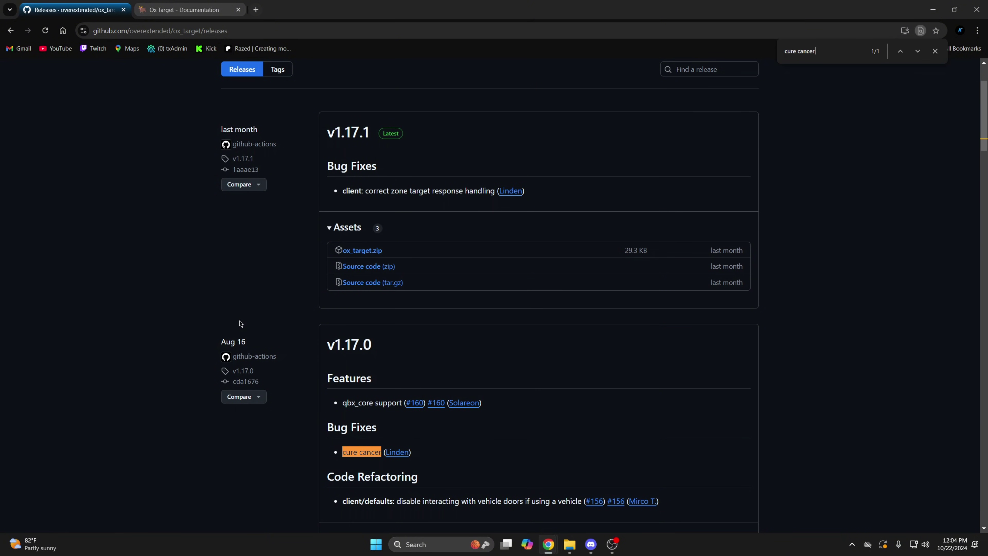
Download ox_target.zip from the assets of the v1.16.0 release.
scroll(240, 323, down, 6)
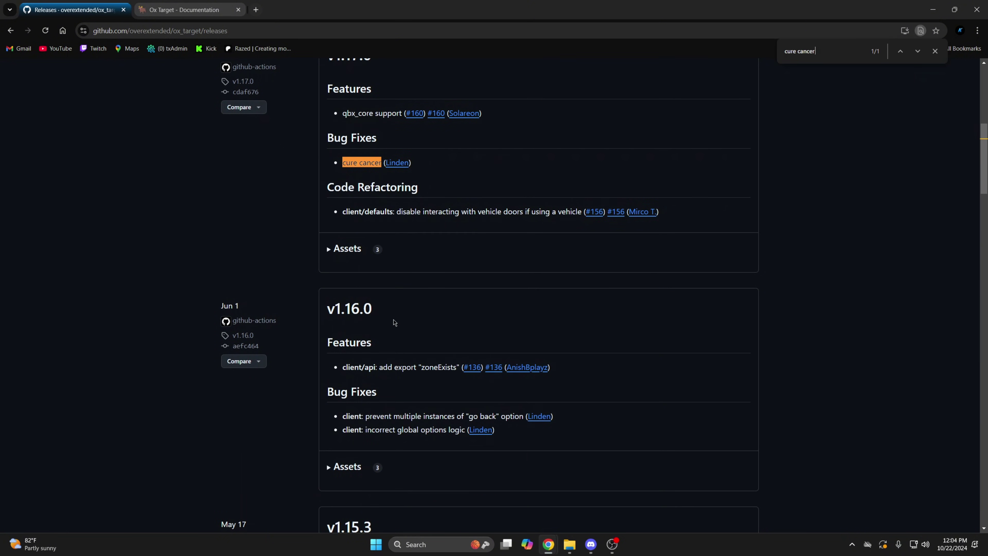
scroll(394, 328, down, 2)
click(352, 371)
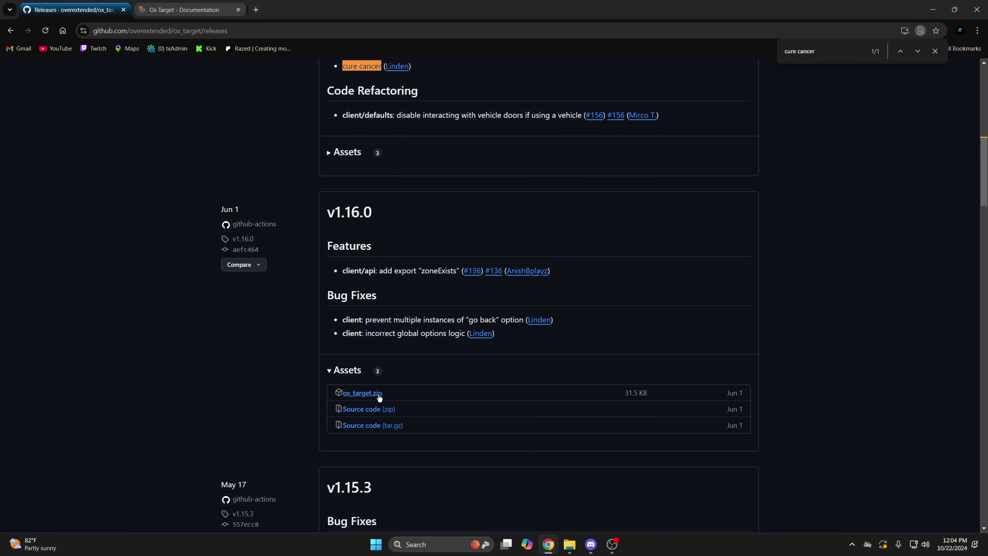
click(362, 393)
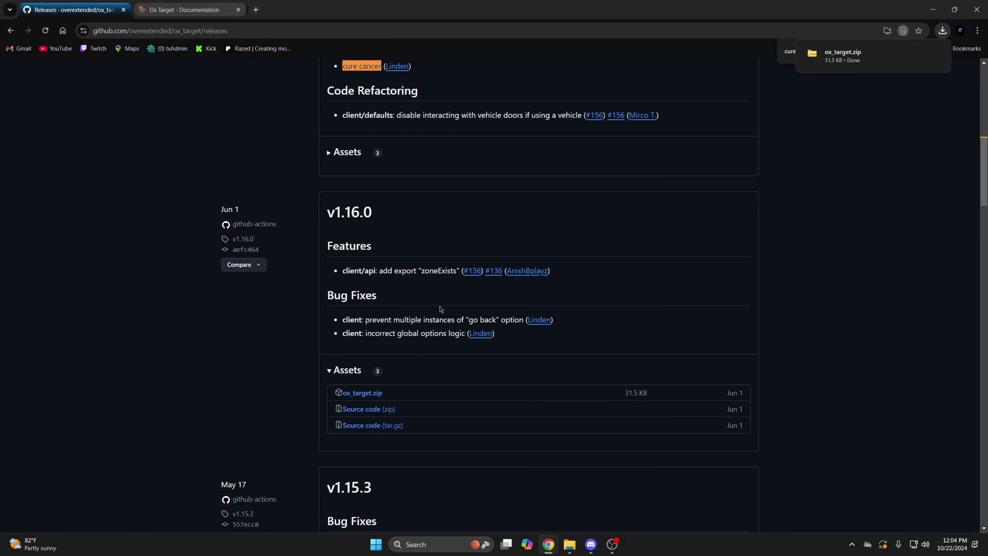
Copy the ox_target folder from the downloaded zip into the resources folder of QBCoreFramework_51A217.base.
click(842, 54)
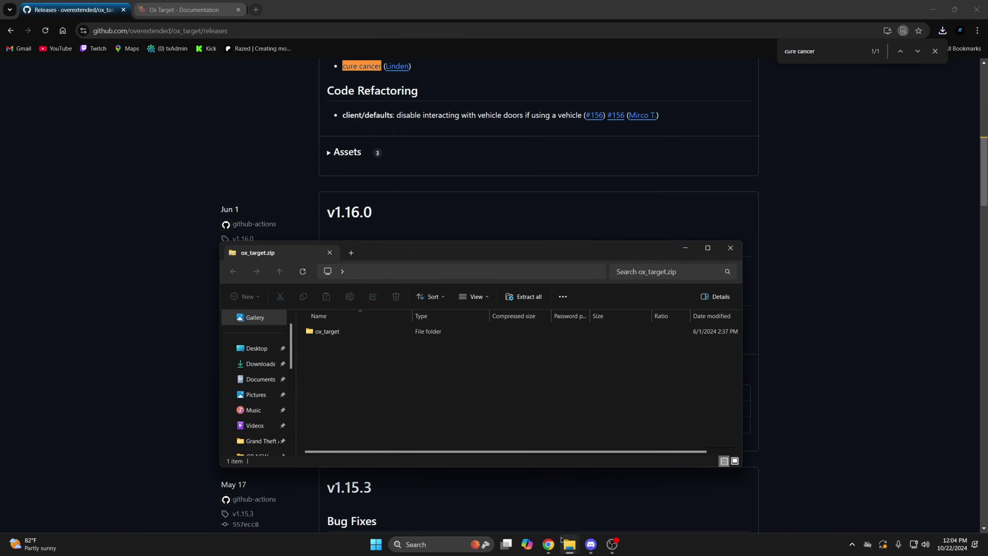
mouse_move(567, 545)
click(516, 502)
drag(442, 249, 649, 236)
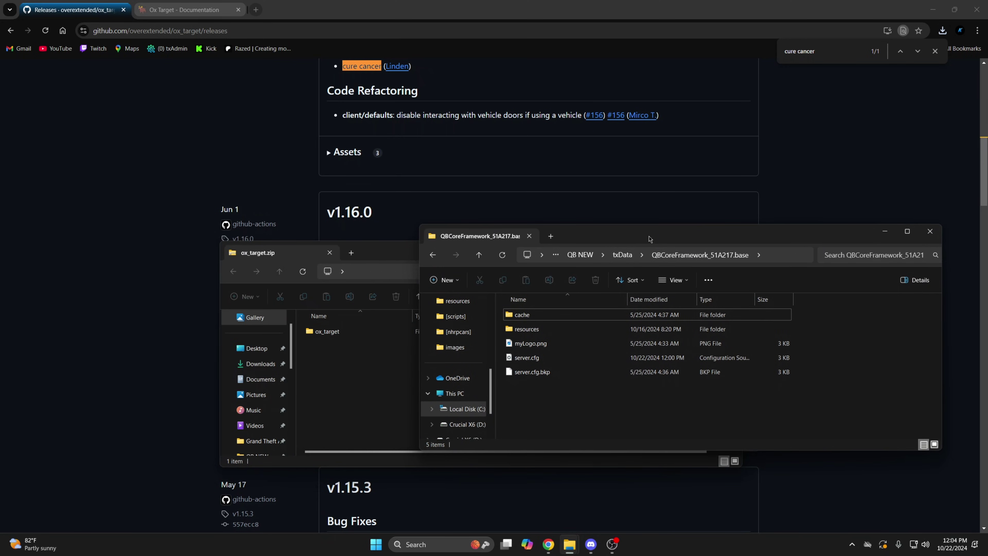
double_click(572, 330)
drag(335, 338, 827, 361)
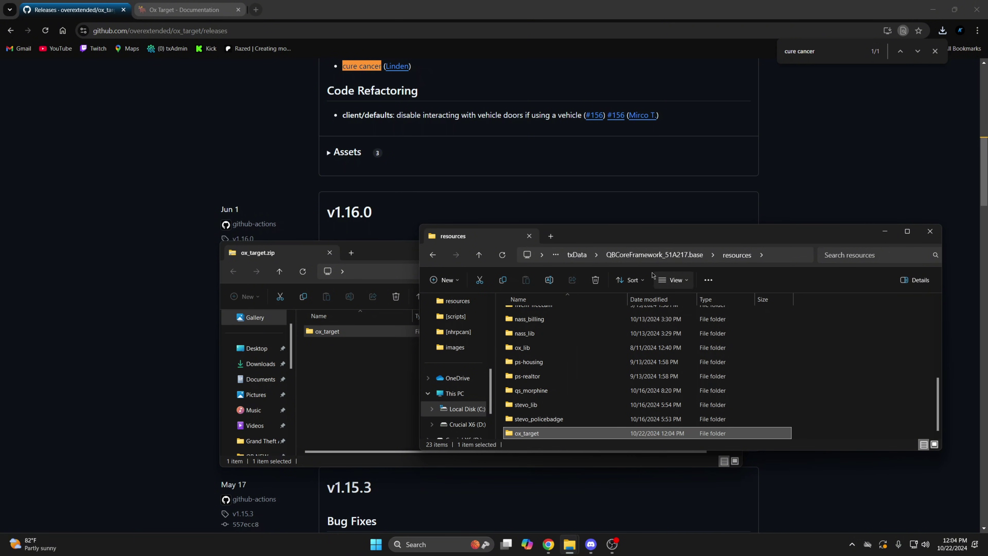
Open server.cfg in VS Code and replace qb-target with ox_target in its ensure line.
click(654, 254)
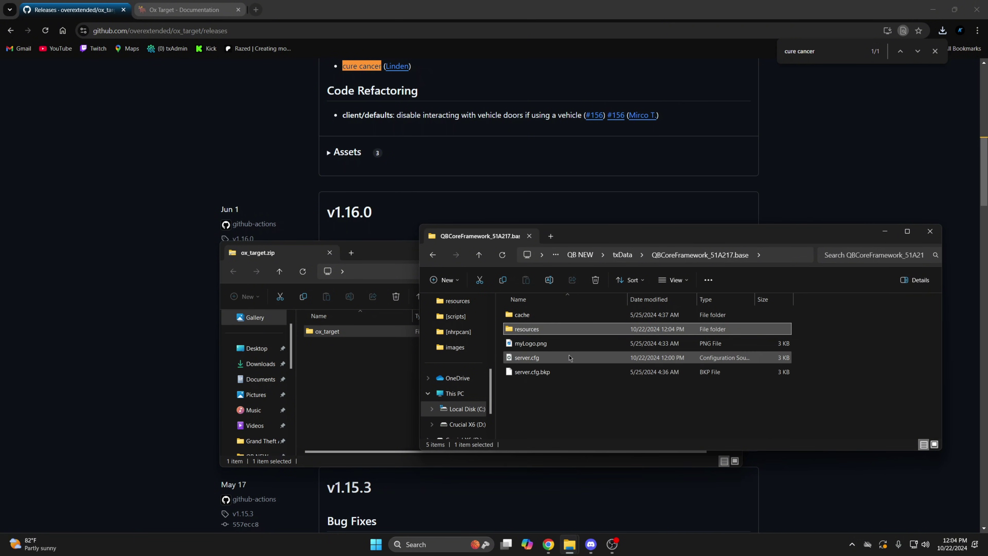
click(569, 357)
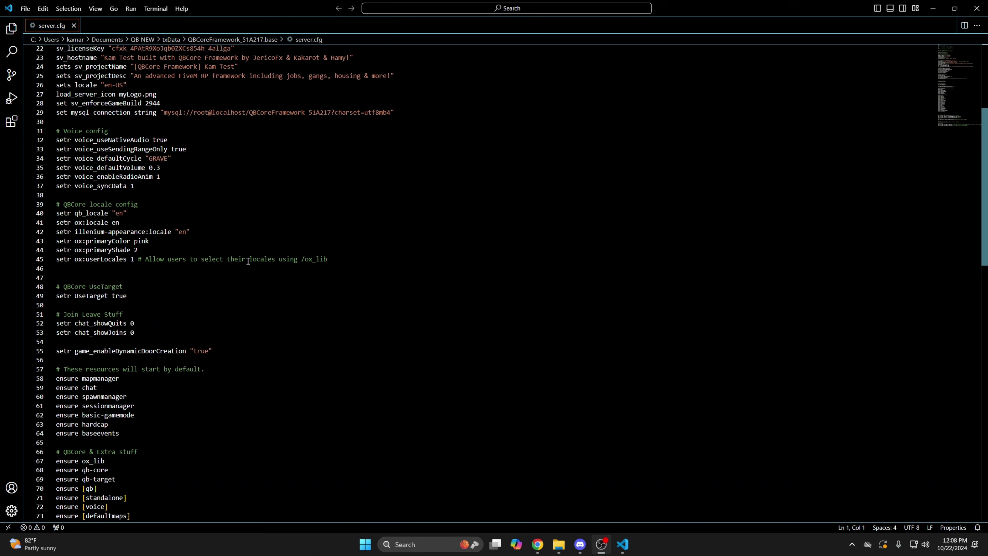
scroll(247, 260, down, 5)
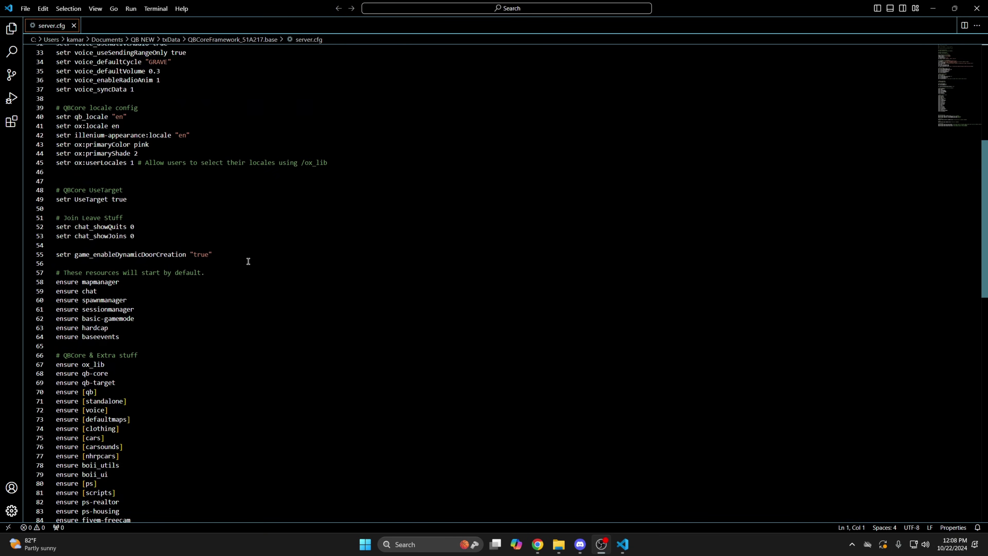
drag(125, 312, 85, 311)
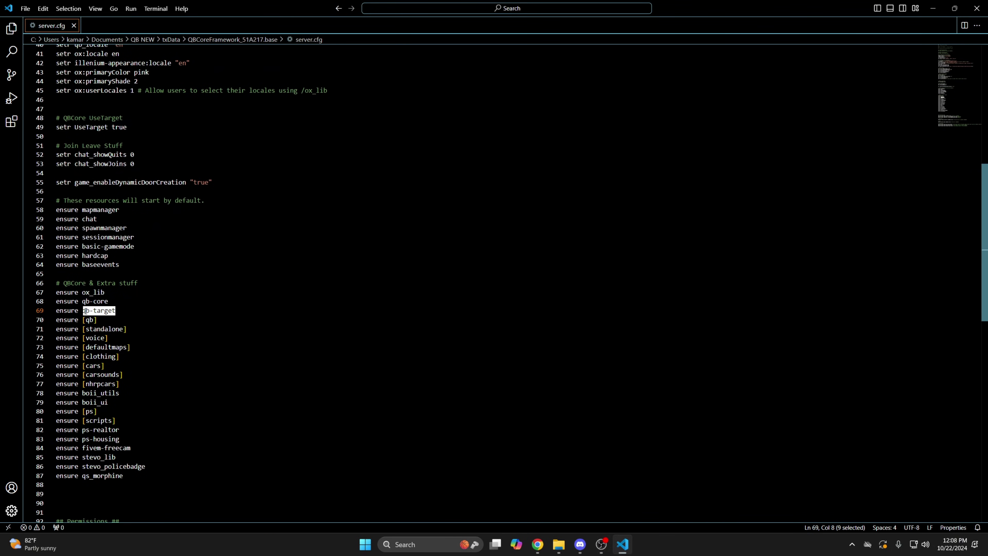
text(ox_ta)
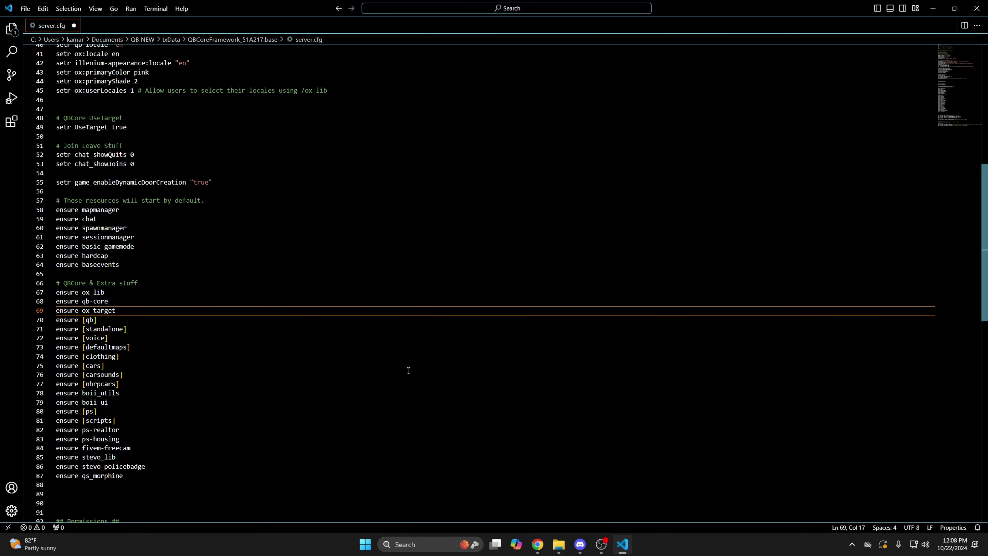
Copy the whole convar block from the Config section of the Ox Target documentation in Chrome to the end of server.cfg in VS Code.
mouse_move(535, 548)
click(485, 498)
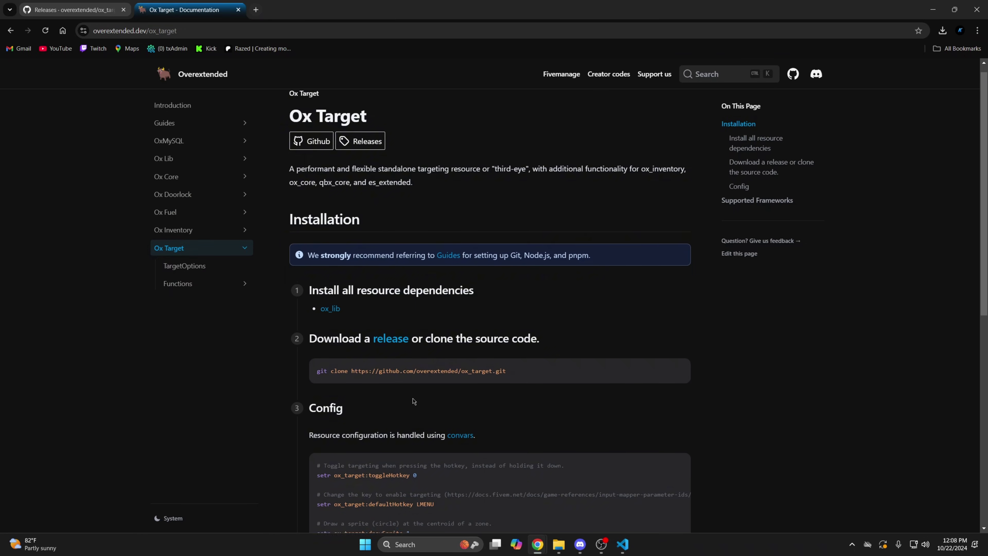
scroll(313, 247, down, 5)
drag(314, 236, 487, 393)
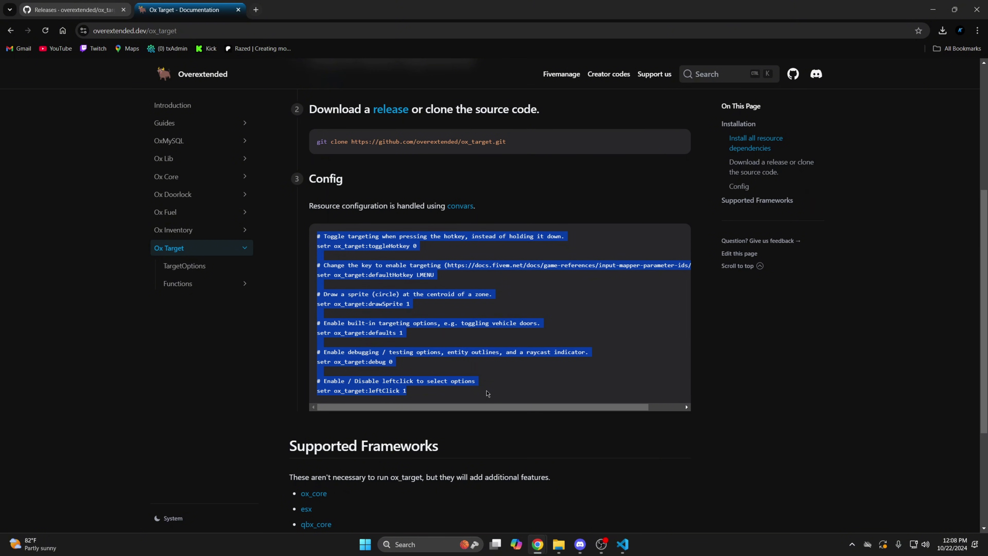
click(622, 544)
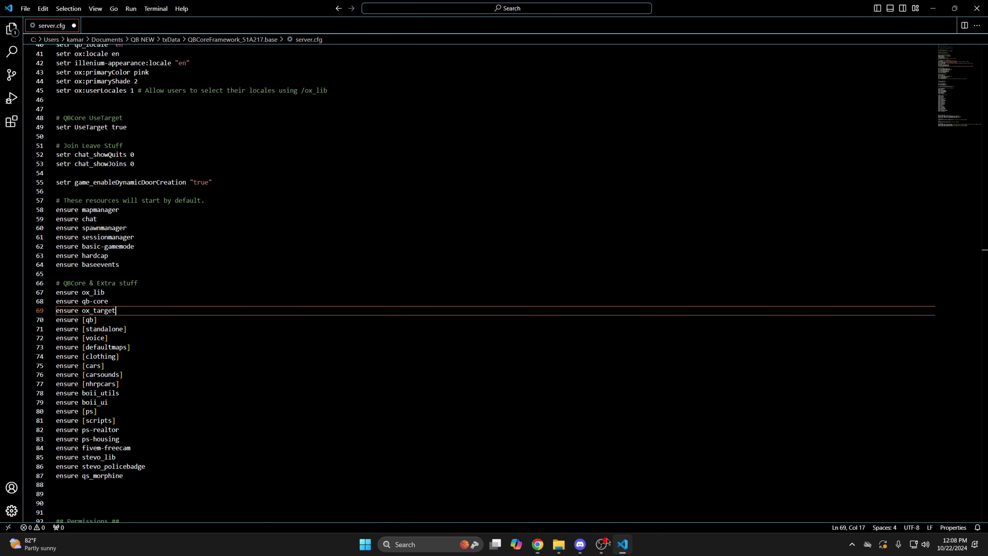
scroll(249, 405, down, 10)
click(75, 377)
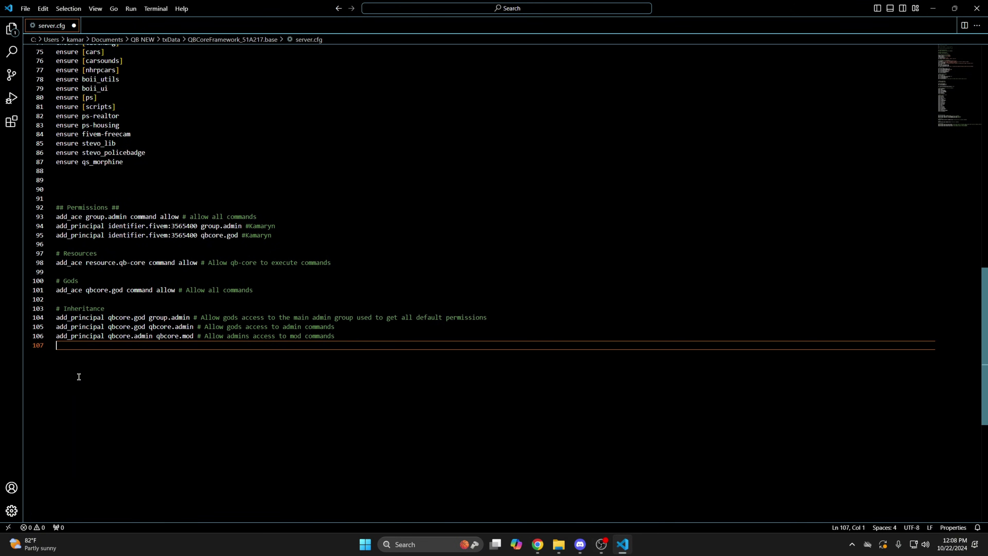
key(Return)
text(# Toggle targeting when pressing the hotkey, instead of holding it down. setr ox_target:toggleHotkey 0  # Change the key to enable targeting (https://docs.fivem.net/docs/game-references/input-mapper-parameter-ids/keyboard) setr ox_target:defaultHotkey LMENU  # Draw a sprite (circle) at the centroid of a zone. setr ox_target:drawSprite 1  # Enable built-in targeting options, e.g. toggling vehicle doors. setr ox_target:defaults 1  # Enable debugging / testing options, entity outlines, and a raycast indicator. setr ox_target:debug 0  # Enable / Disable leftclick to select options setr ox_target:leftClick 1)
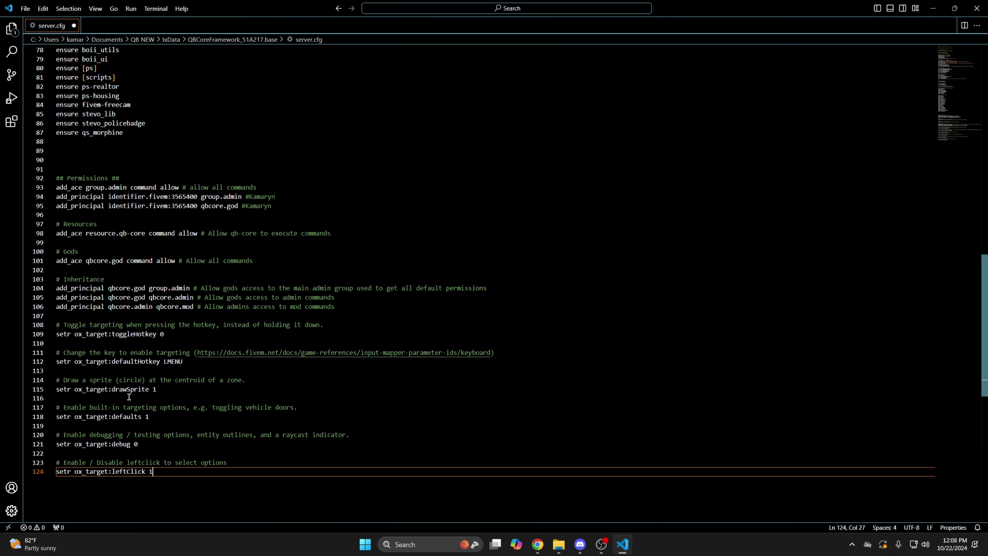
In File Explorer, create a new text document named config.cfg in the ox_target resource folder, accepting the extension change.
click(559, 542)
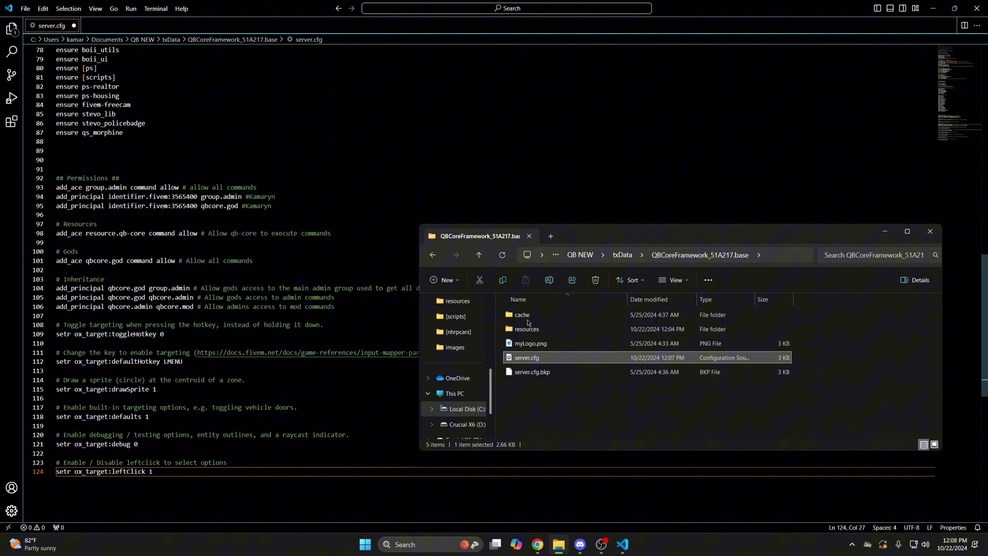
scroll(529, 334, down, 5)
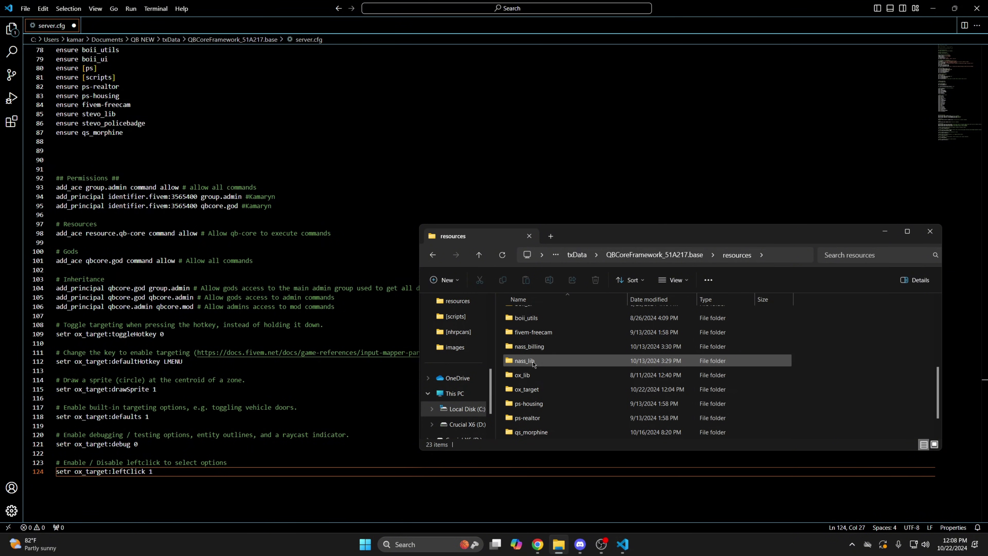
double_click(537, 387)
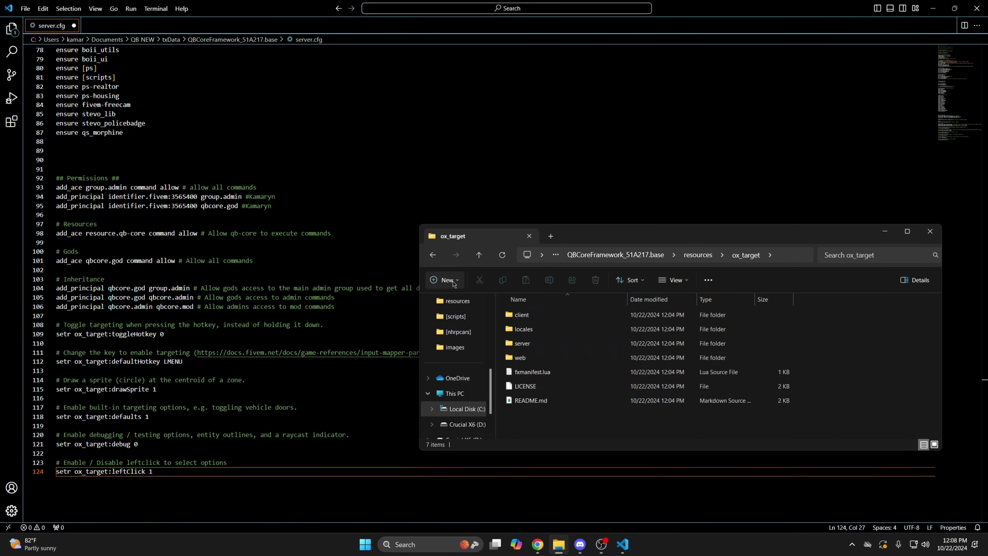
click(445, 282)
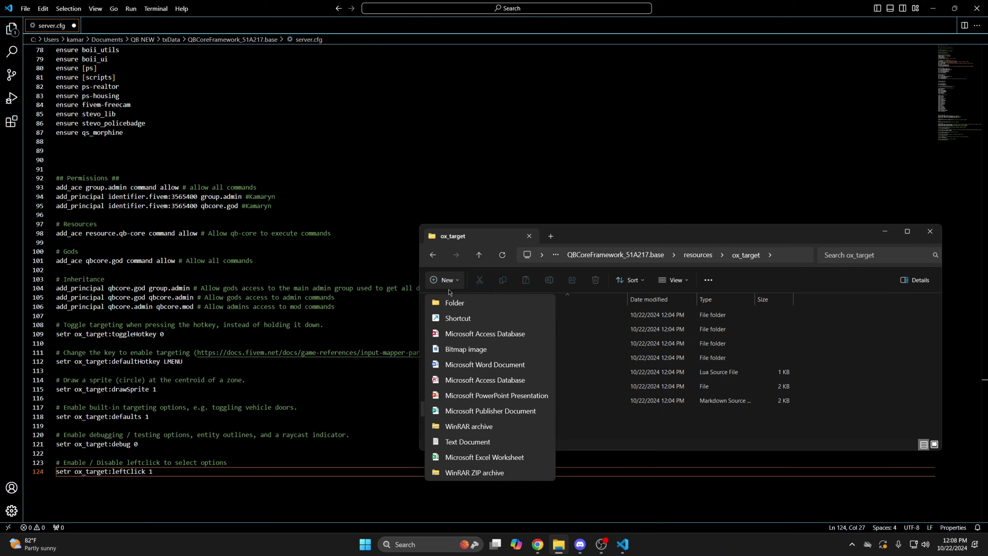
click(467, 441)
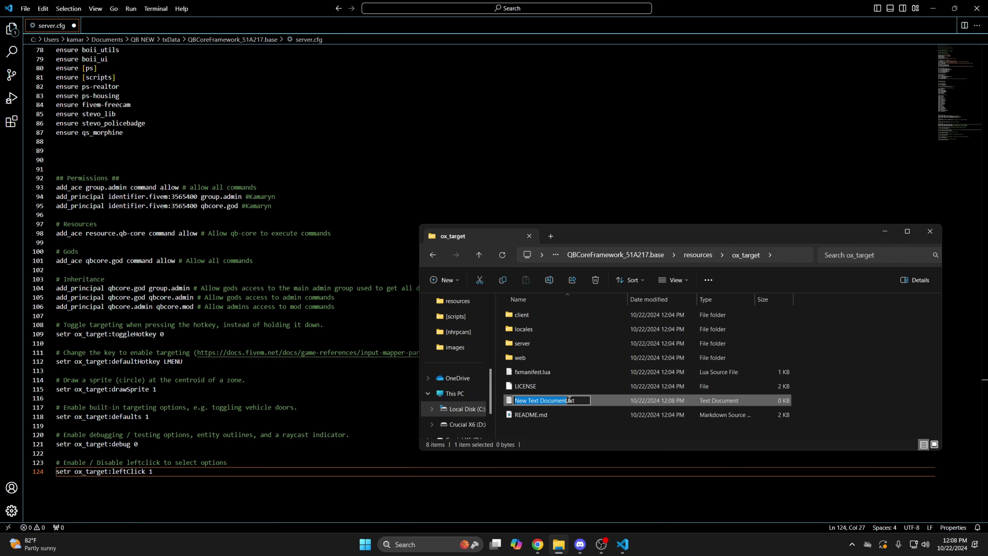
text(config.)
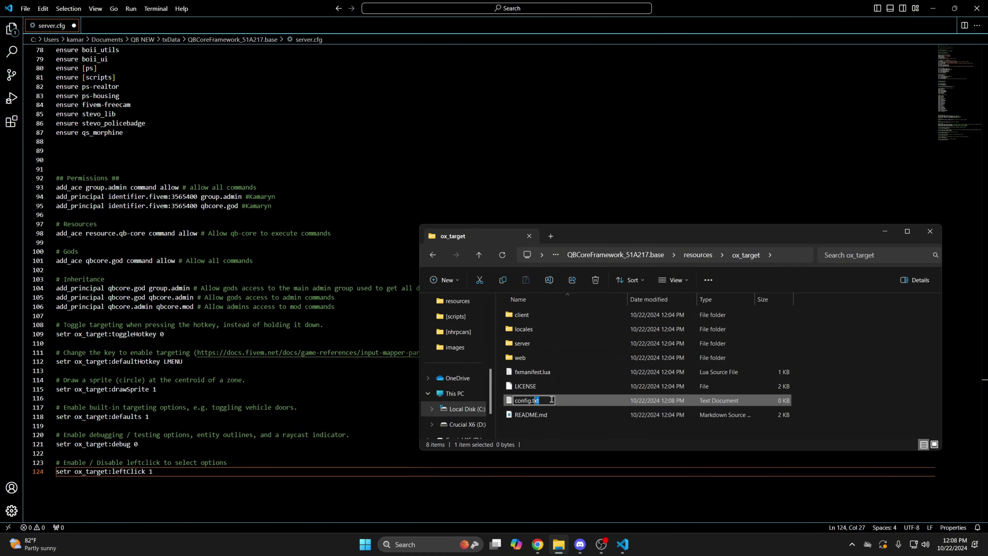
text(cfg)
key(Return)
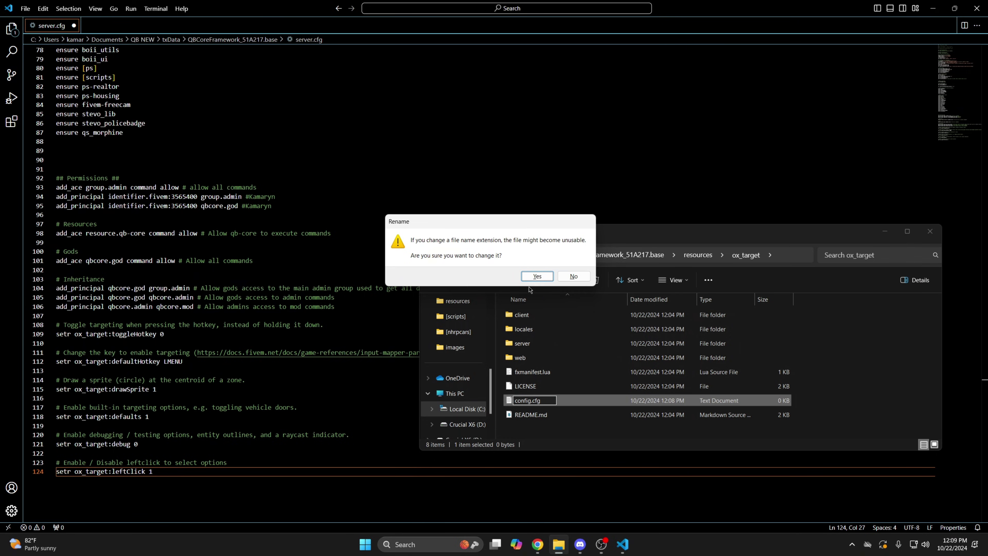
click(536, 276)
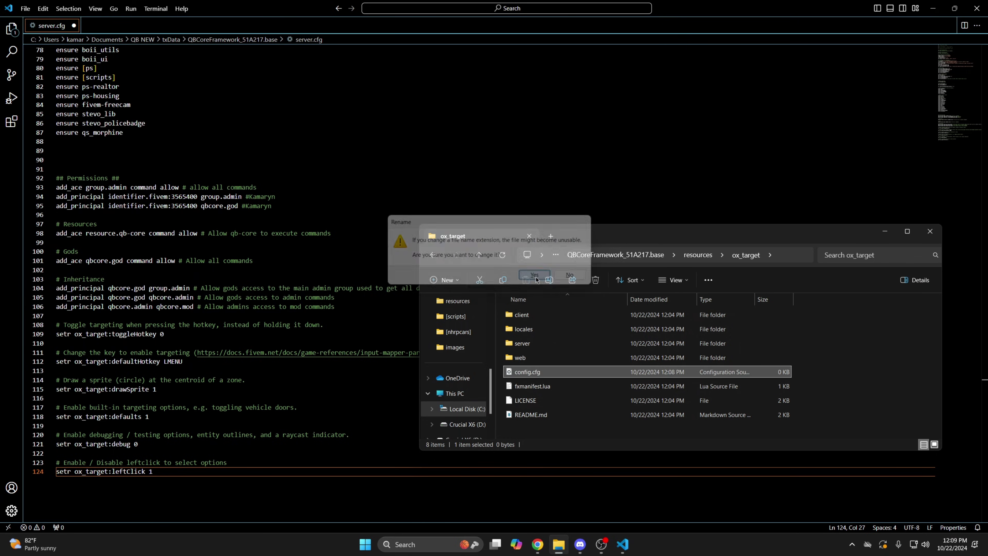
Open config.cfg in VS Code, paste the copied ox_target convar block into it and save the file.
double_click(544, 375)
text(# Toggle targeting when pressing the hotkey, instead of holding it down. setr ox_target:toggleHotkey 0  # Change the key to enable targeting (https://docs.fivem.net/docs/game-references/input-mapper-parameter-ids/keyboard) setr ox_target:defaultHotkey LMENU  # Draw a sprite (circle) at the centroid of a zone. setr ox_target:drawSprite 1  # Enable built-in targeting options, e.g. toggling vehicle doors. setr ox_target:defaults 1  # Enable debugging / testing options, entity outlines, and a raycast indicator. setr ox_target:debug 0  # Enable / Disable leftclick to select options setr ox_target:leftClick 1)
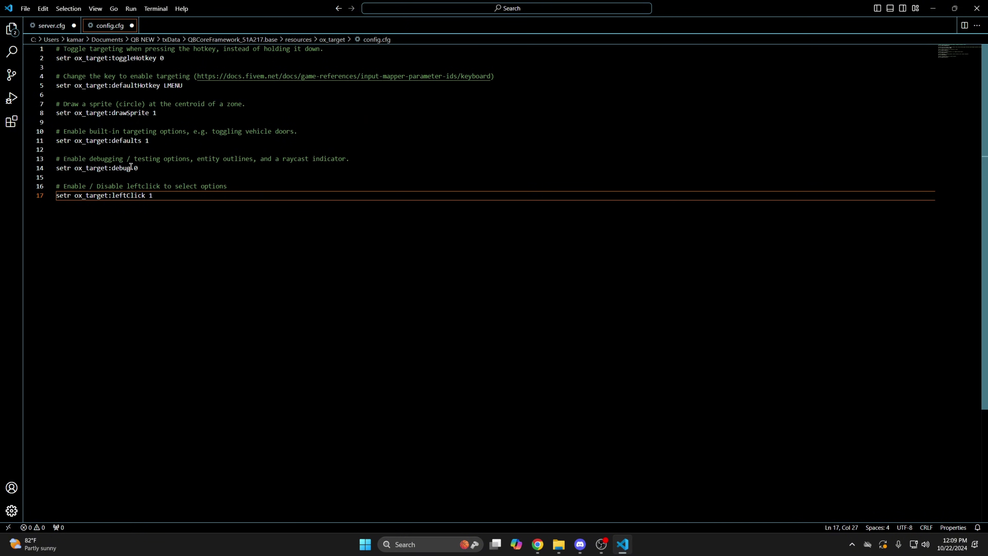
click(25, 8)
click(56, 174)
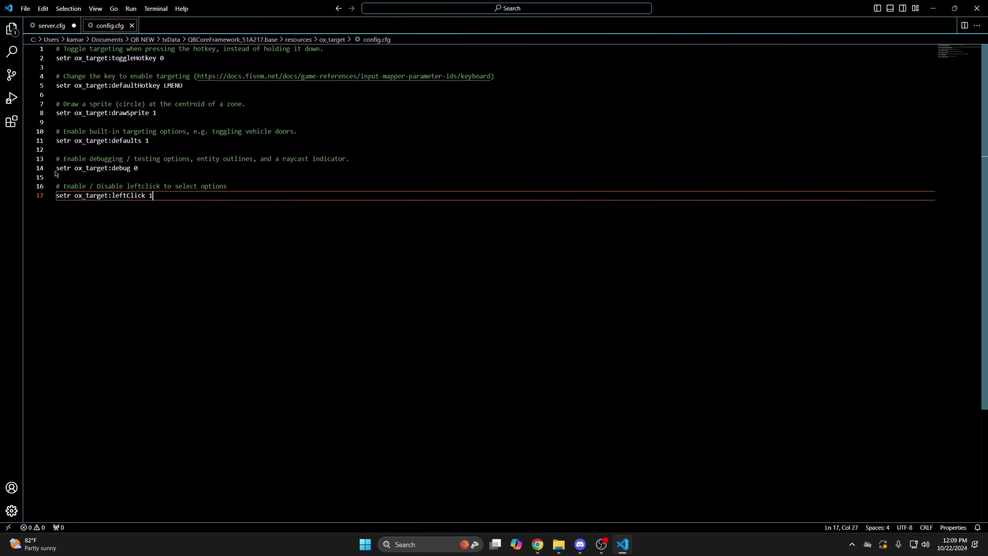
click(50, 26)
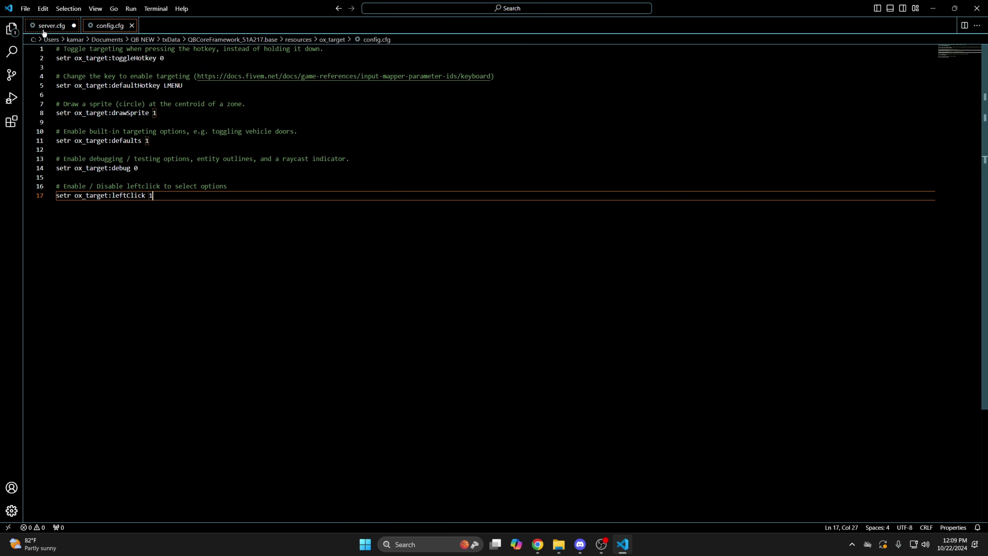
scroll(249, 302, up, 6)
scroll(249, 302, up, 4)
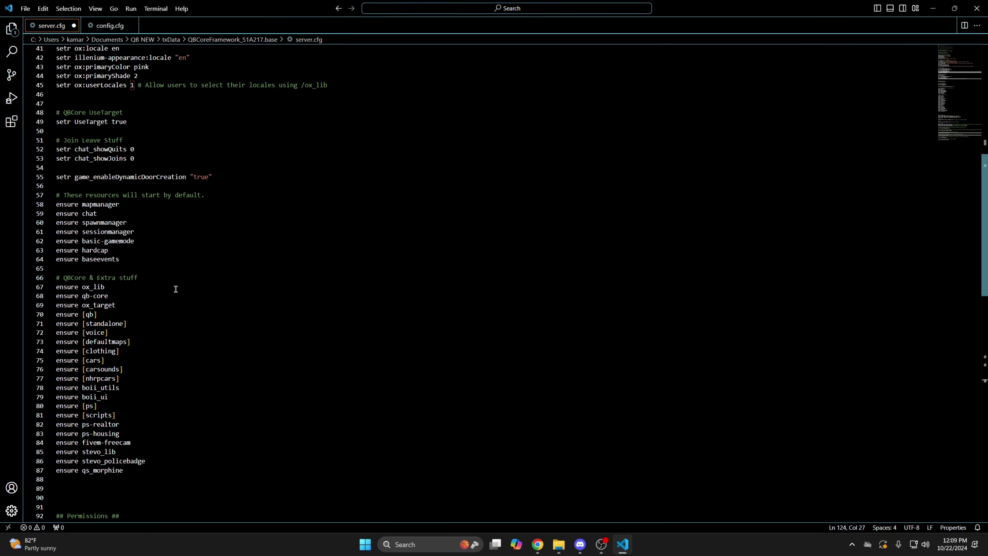
click(145, 296)
key(Return)
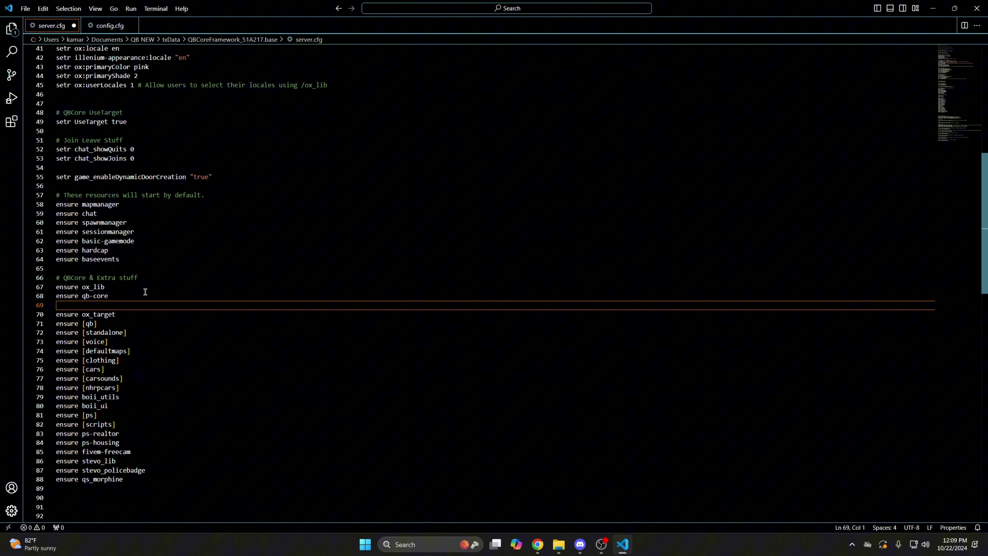
text(exec @ox_target)
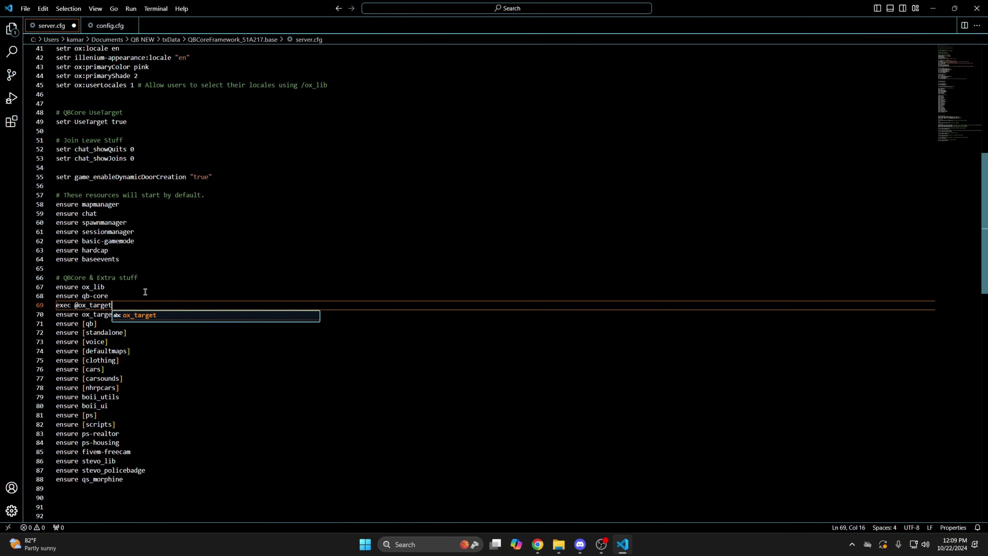
text(/config)
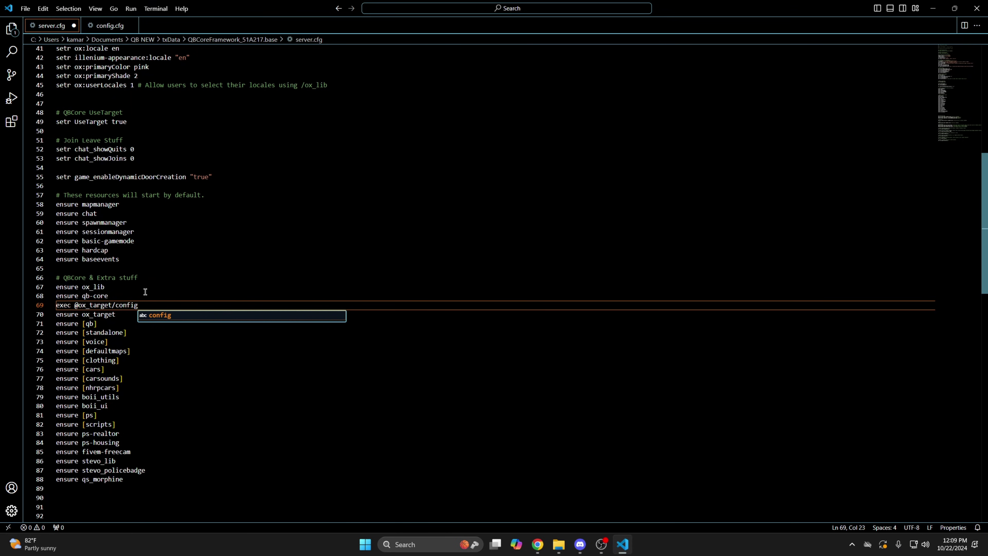
text(.cfg)
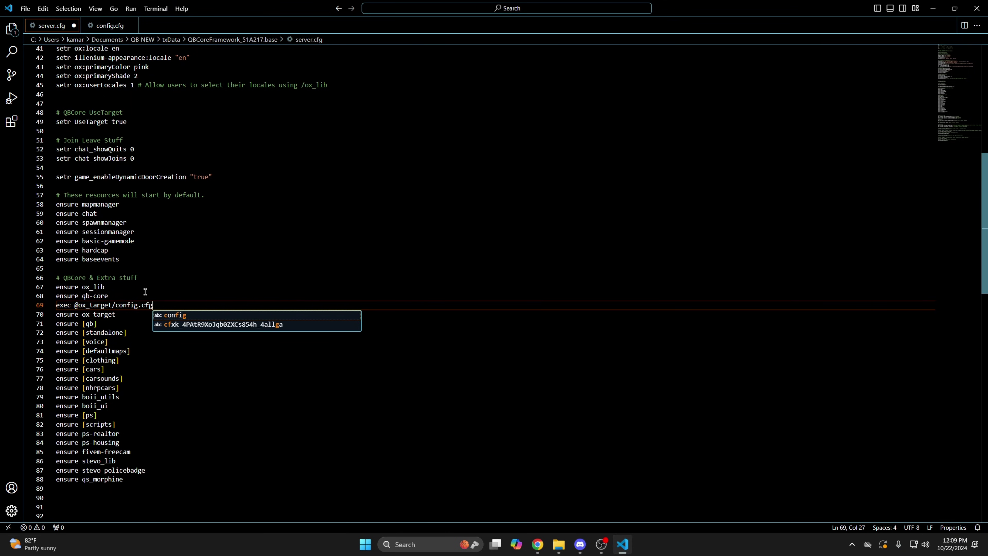
click(25, 9)
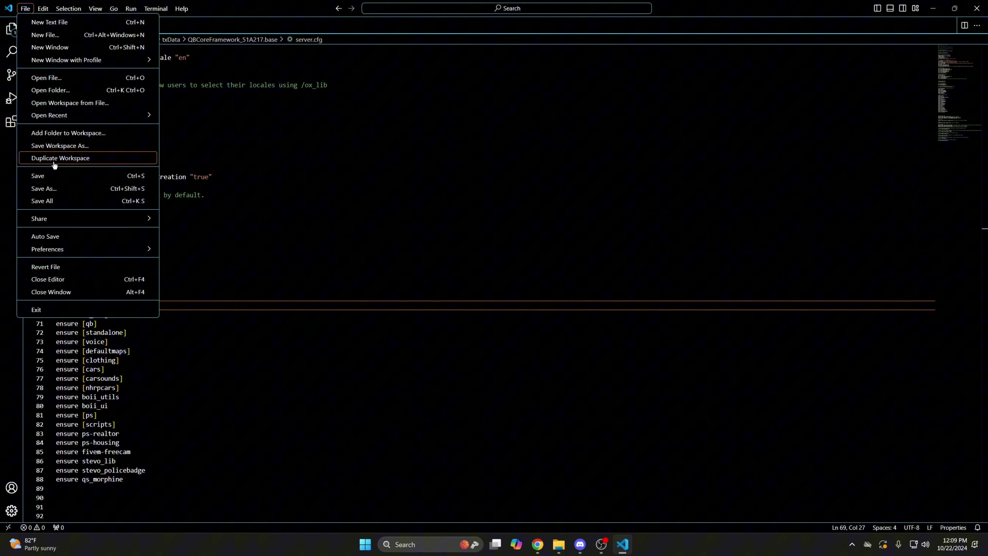
click(51, 175)
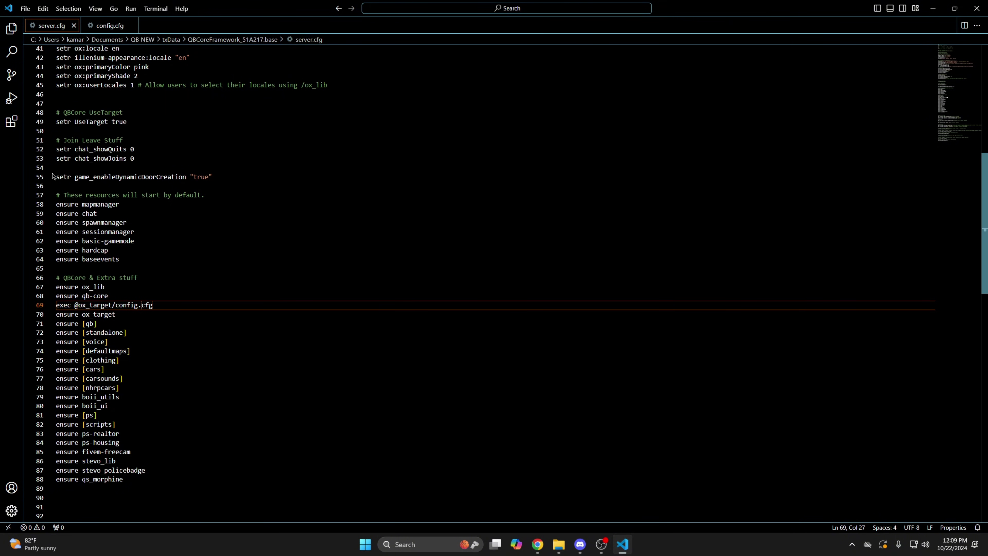
In File Explorer, delete the qb-target folder from the [qb] folder inside the server's resources.
click(558, 544)
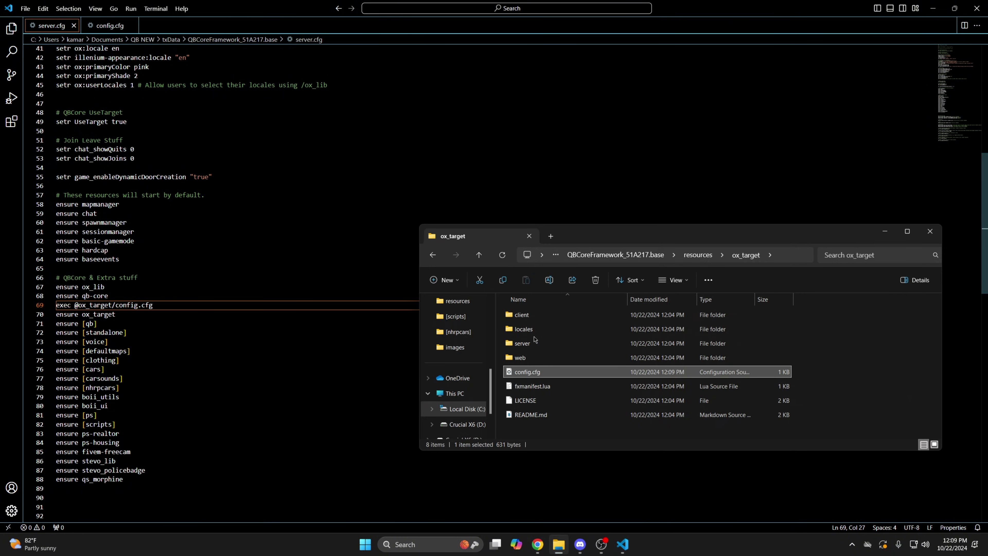
click(693, 261)
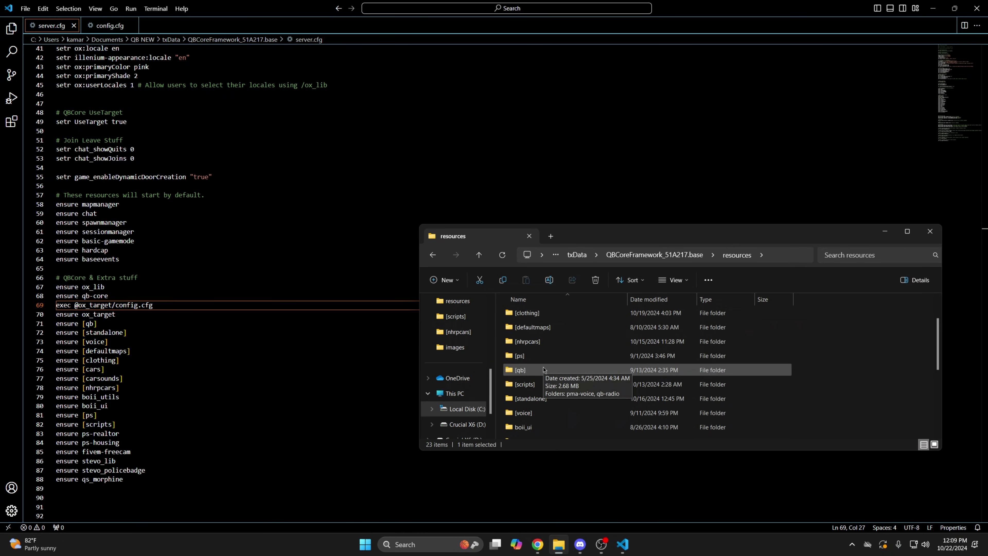
double_click(544, 365)
scroll(544, 364, down, 8)
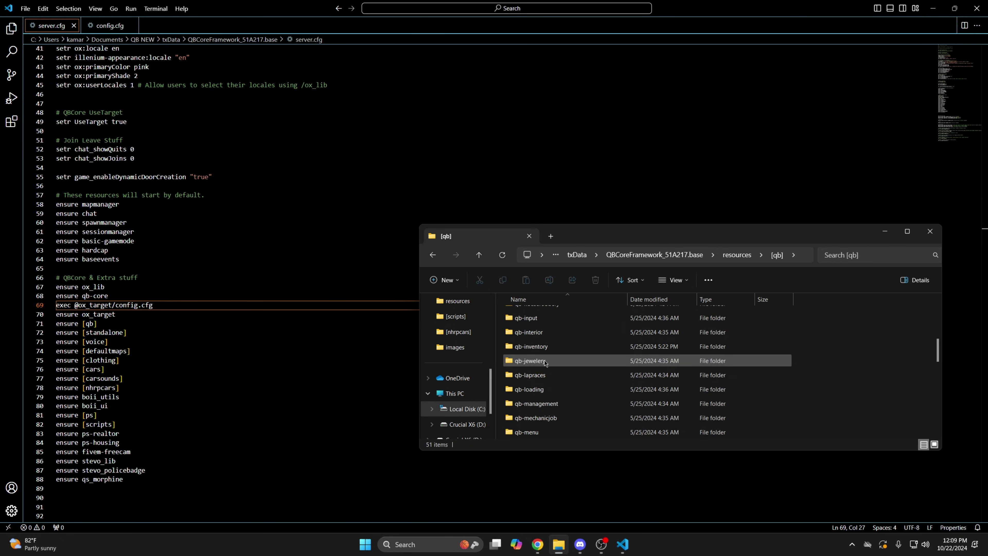
scroll(545, 364, down, 4)
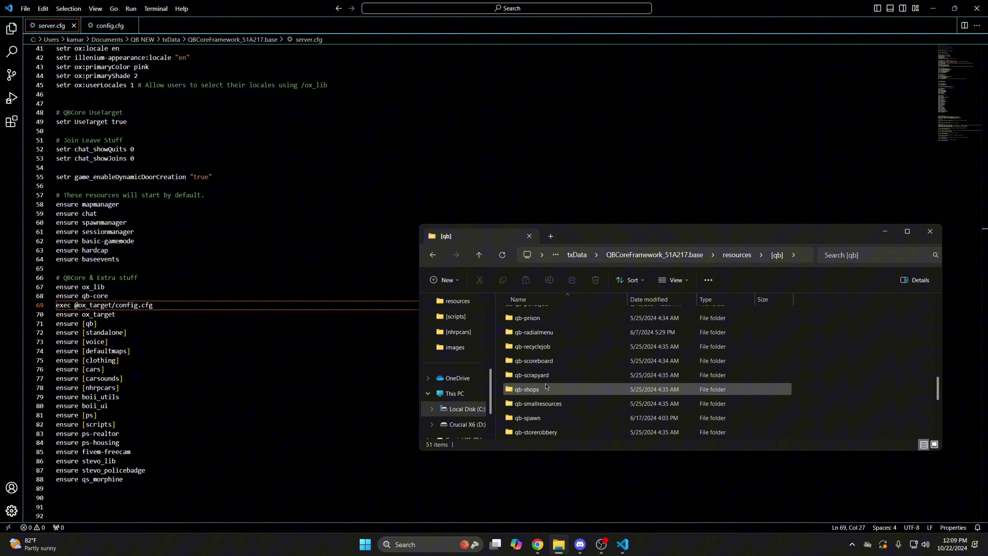
click(544, 418)
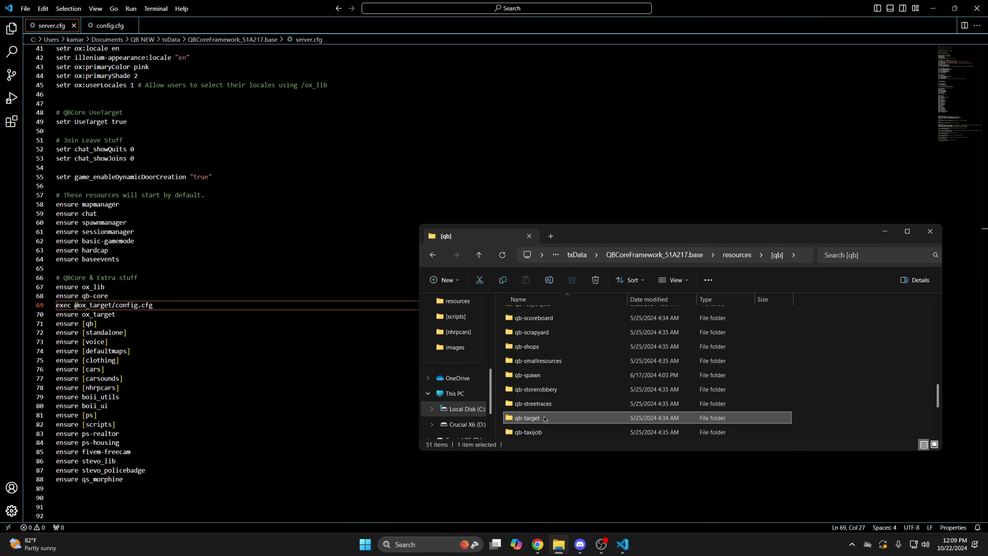
key(Delete)
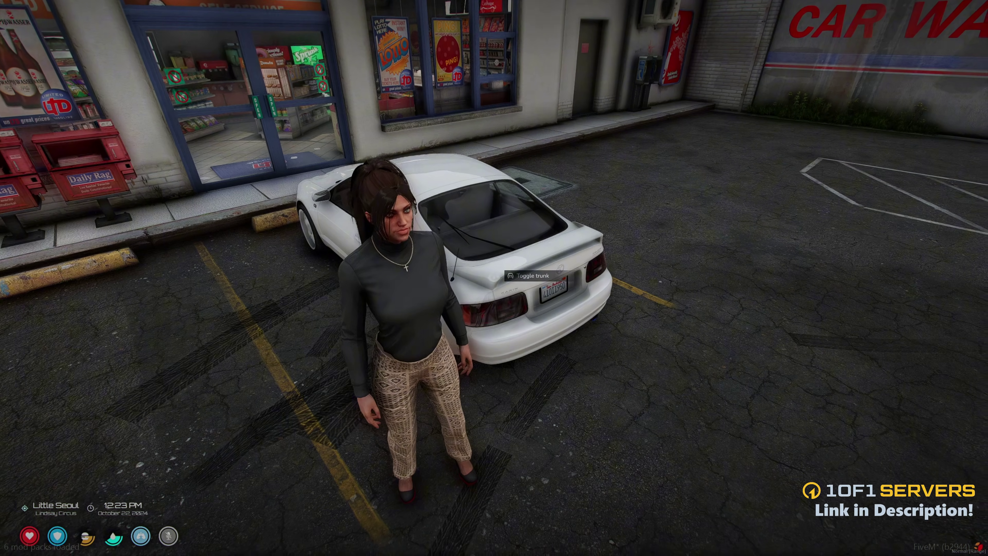
In FiveM, test targeting on the parked white car with its Toggle trunk option and aim at the front driver door.
key(alt)
click(494, 277)
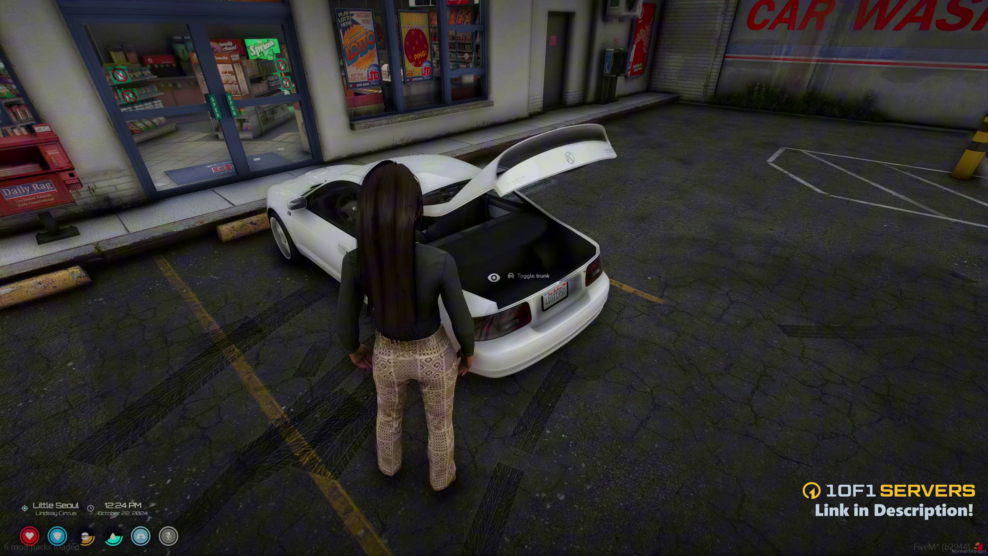
click(507, 328)
key(f)
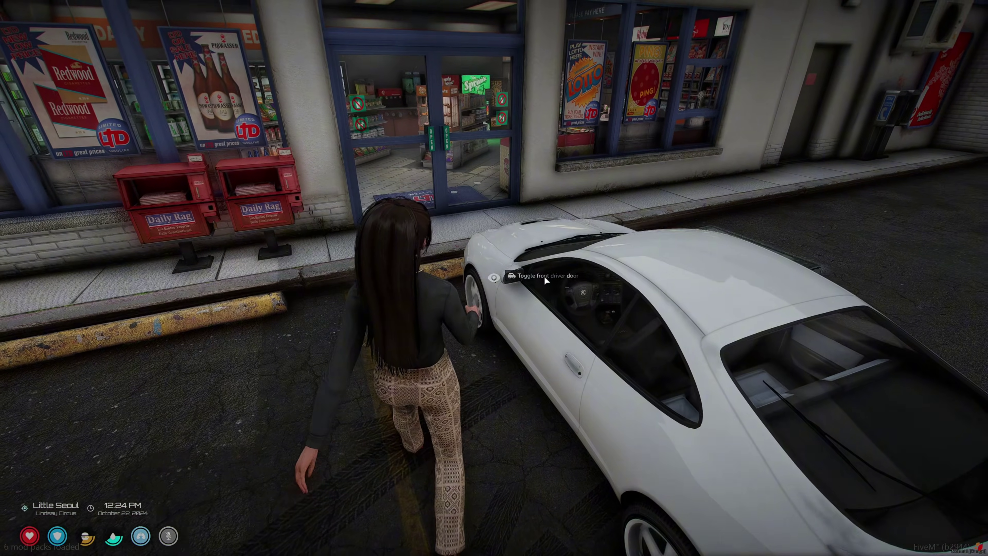
Enter the LTD store and test targeting on the clerk's Open Shop option and around the vending machines.
key(w)
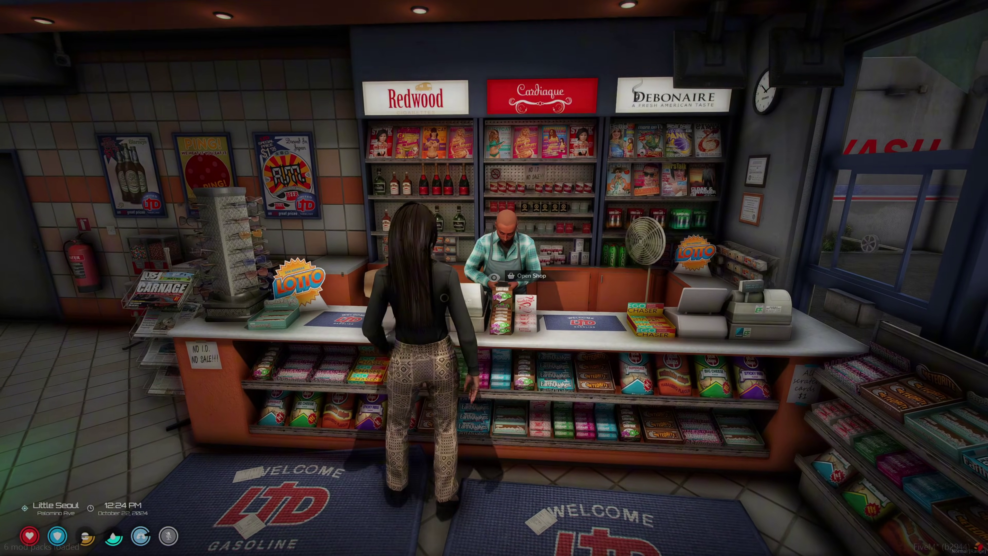
key(e)
key(Escape)
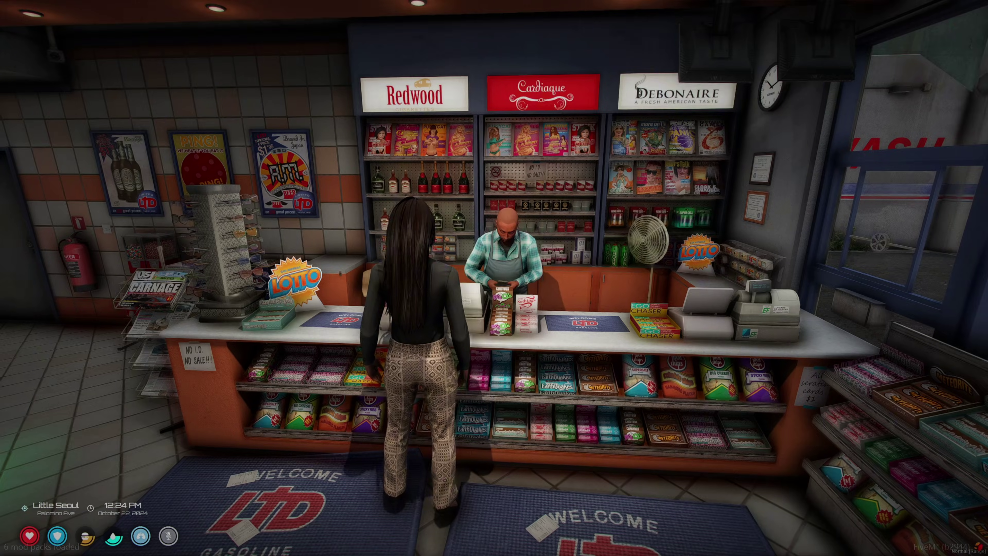
key(w)
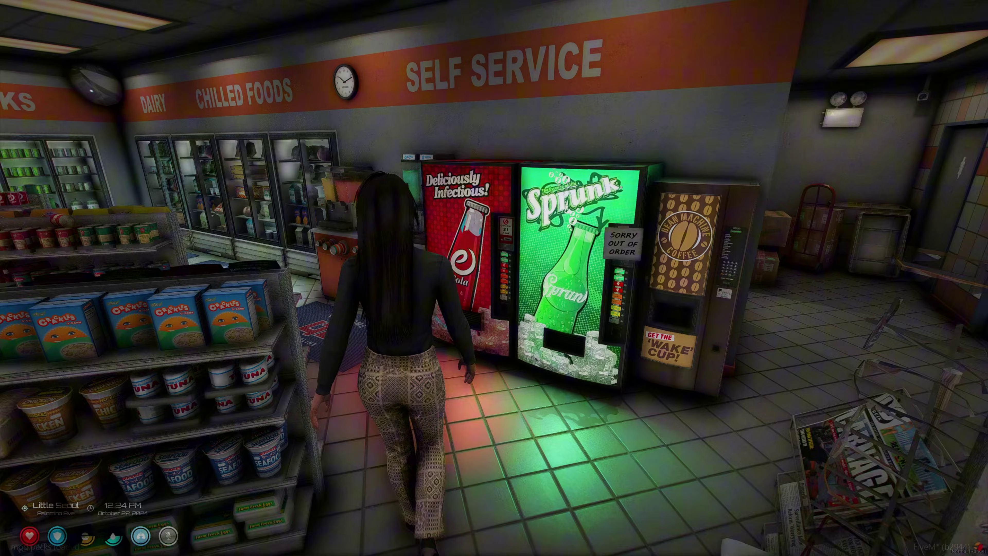
key(alt)
click(545, 275)
key(Escape)
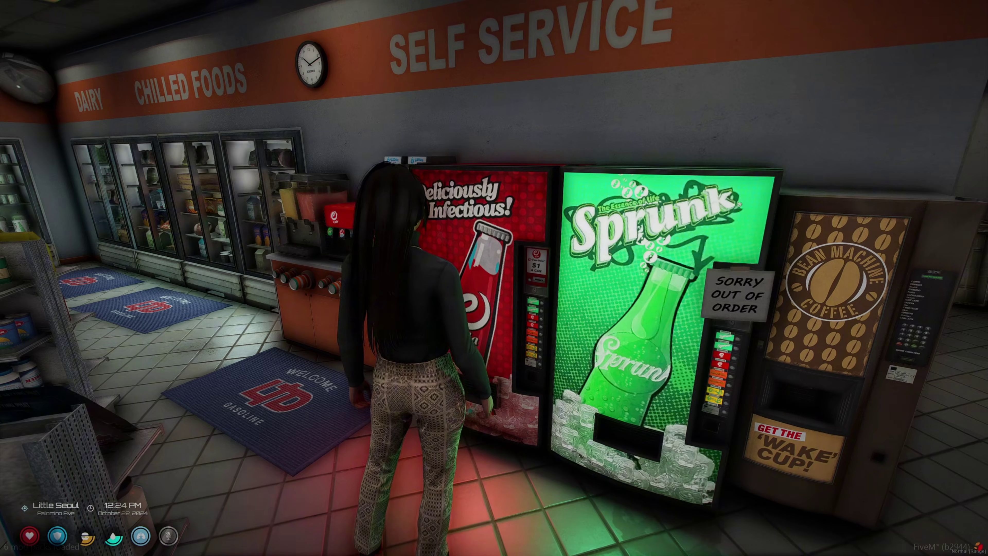
Walk to the store's ATM, open it through the Access ATM target option, and close the ATM window.
key(w)
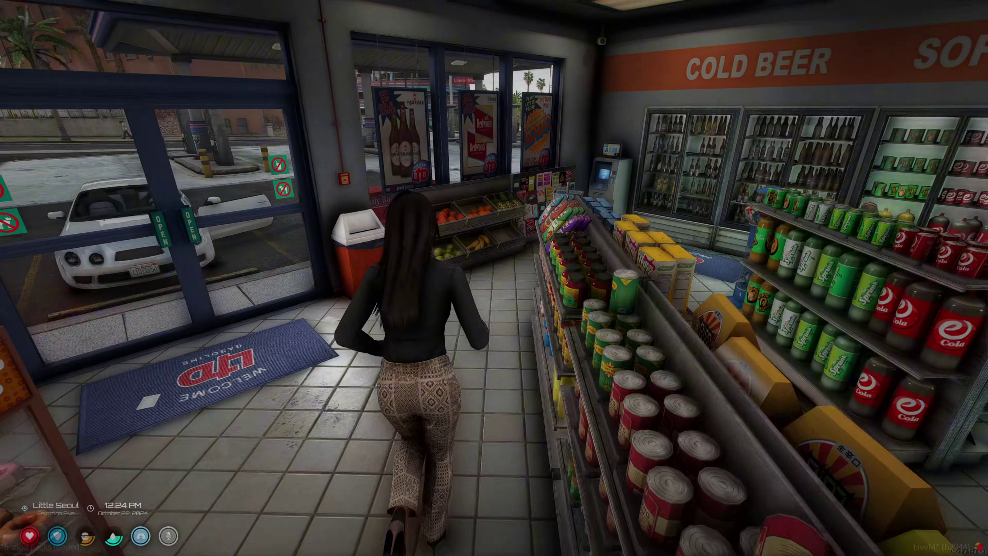
key(w)
key(alt)
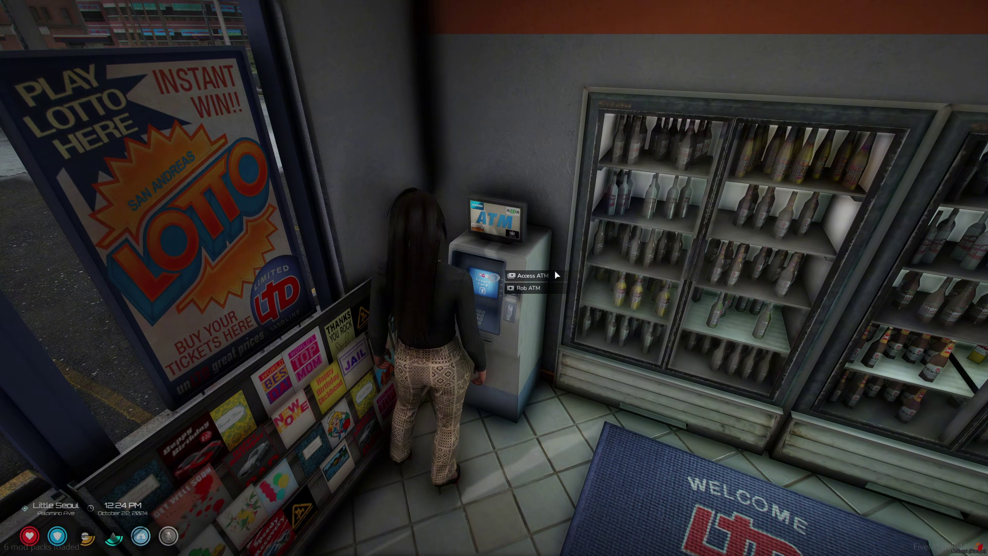
click(552, 276)
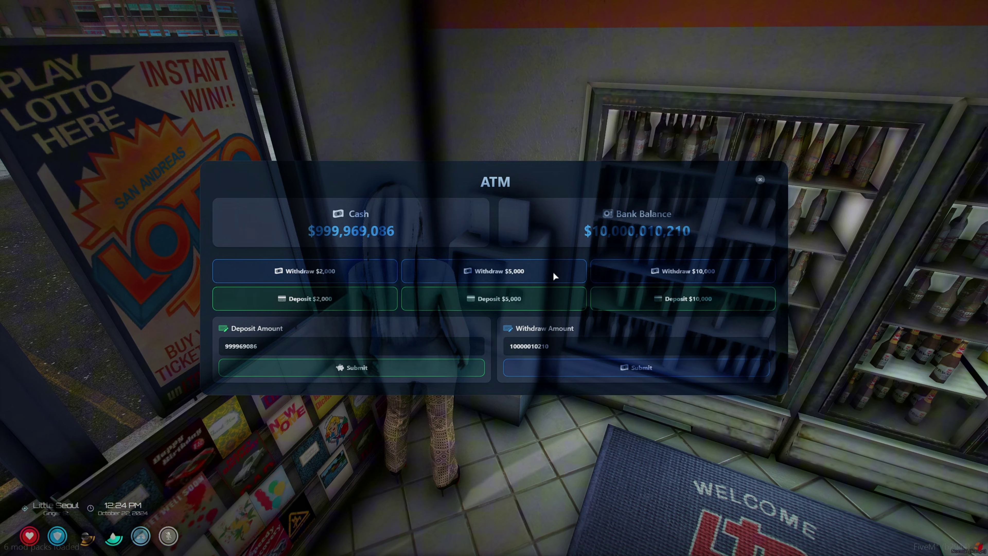
key(Escape)
key(w)
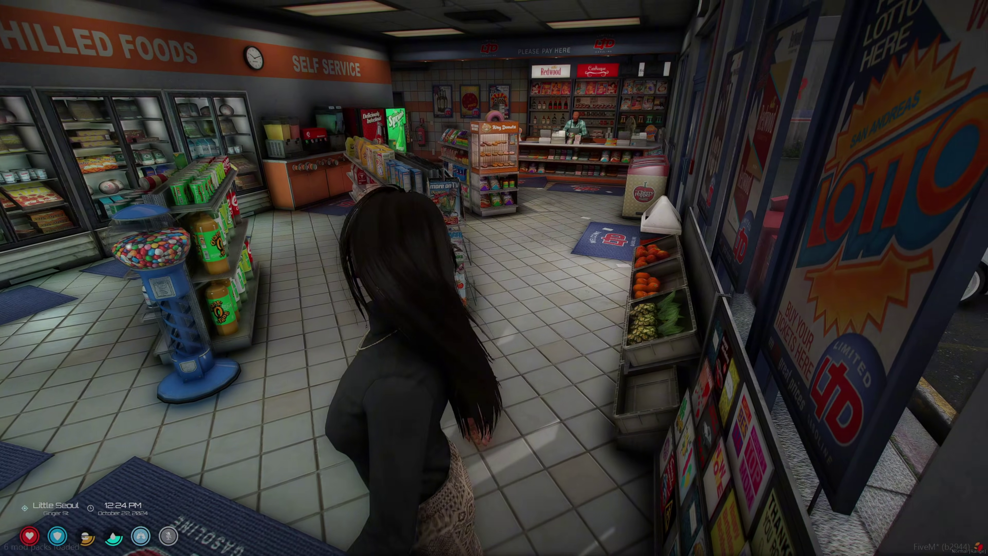